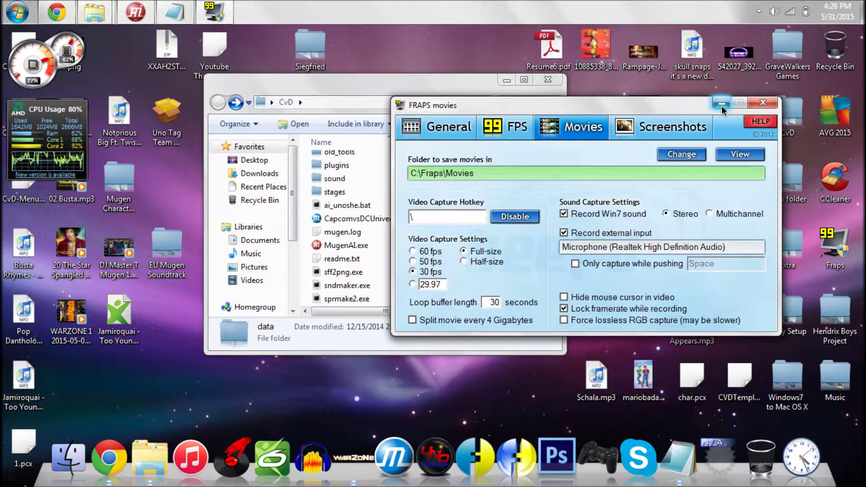
Step: Minimize the FRAPS settings window and drag the CvD folder window toward the desktop centre
click(721, 105)
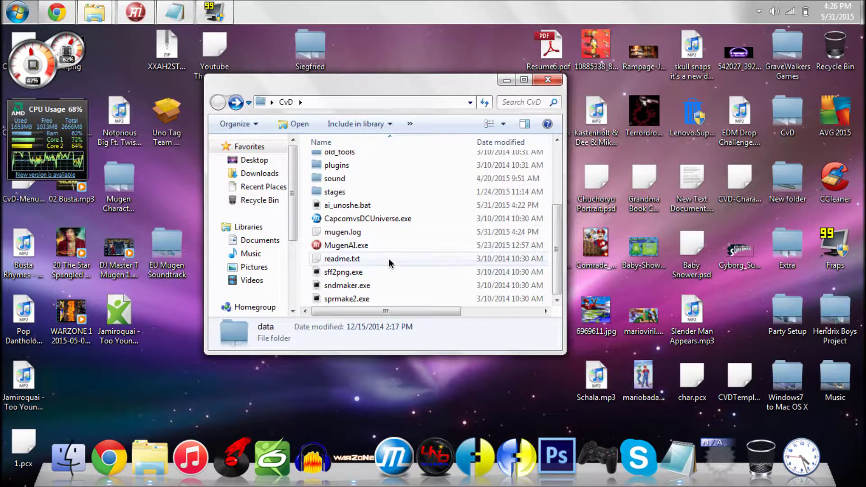
drag(349, 90, 436, 96)
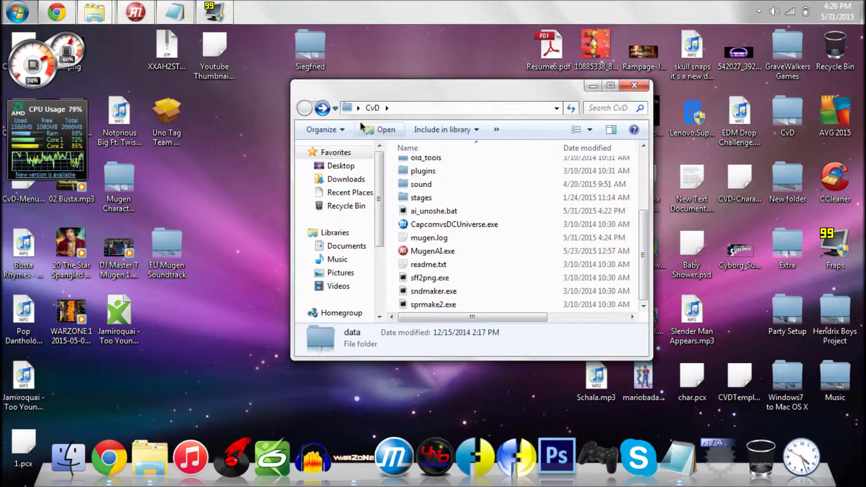
Step: Return to the forum's Uno Tag Team Patcher topic and follow its Mediafire download link
click(51, 4)
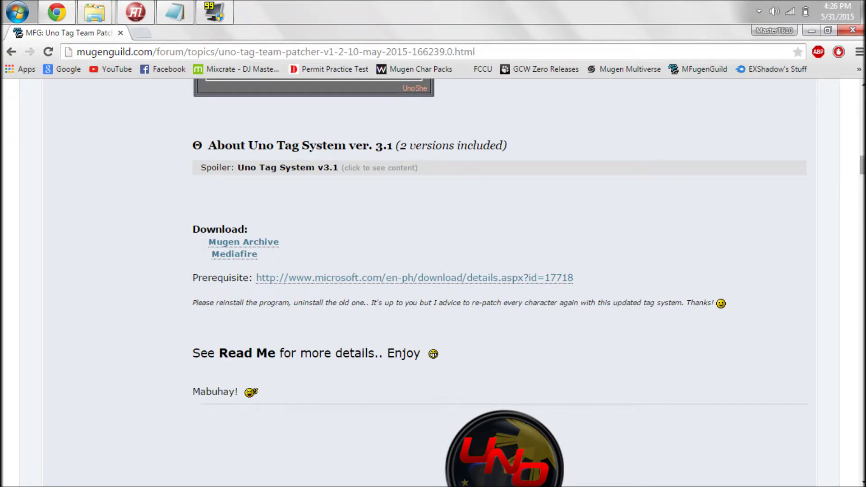
mouse_move(862, 164)
mouse_down()
mouse_move(862, 92)
mouse_move(862, 186)
mouse_move(862, 159)
mouse_move(862, 181)
mouse_move(862, 167)
mouse_up()
scroll(383, 194, down, 5)
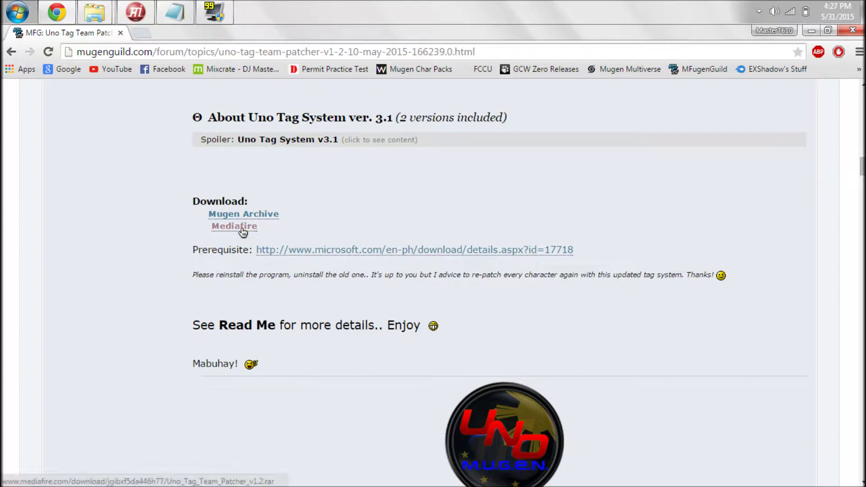
click(242, 228)
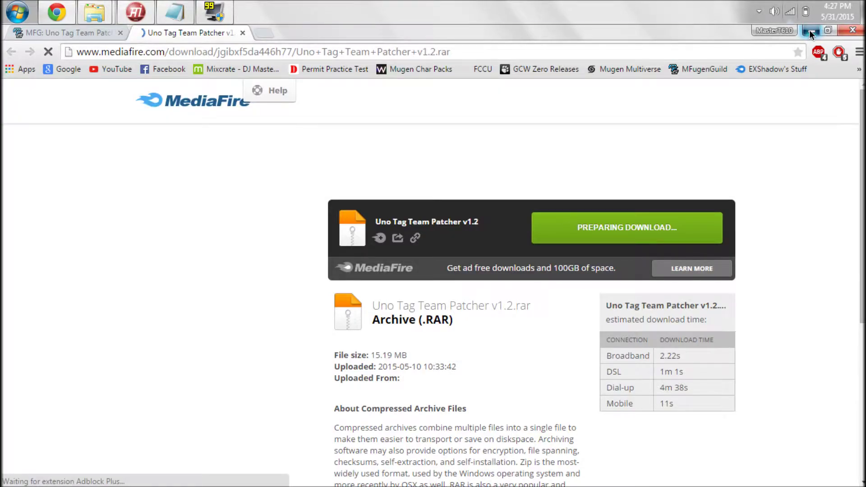
Step: Minimize Chrome once the MediaFire page for Uno Tag Team Patcher v1.2.rar is showing
click(809, 30)
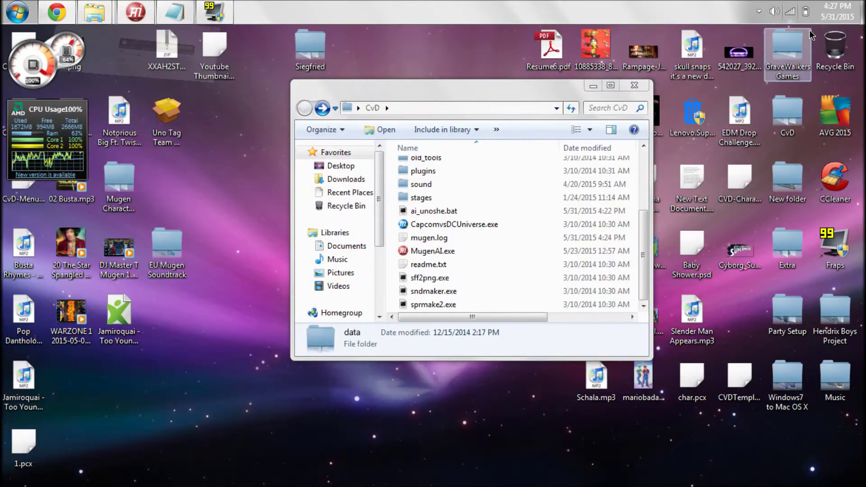
Step: Open Uno Tag Team Patcher v1.2.rar in WinRAR, extract the Uno Tag Team folder to the desktop, and close WinRAR
click(164, 119)
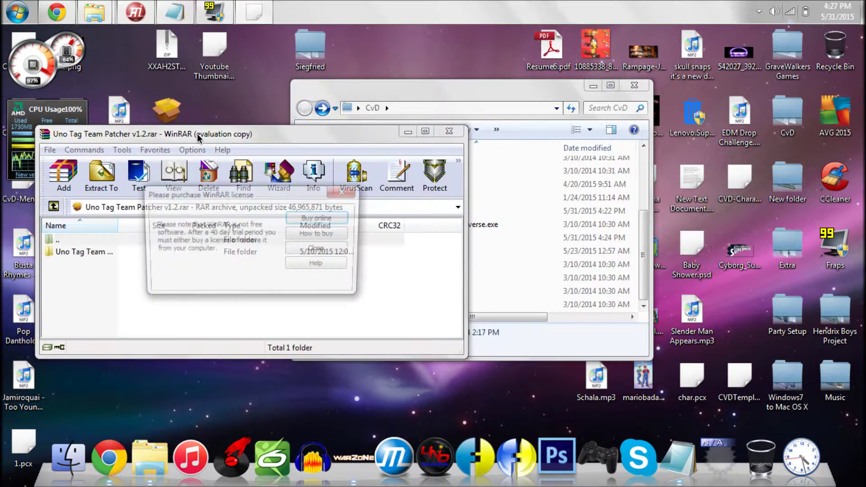
click(319, 249)
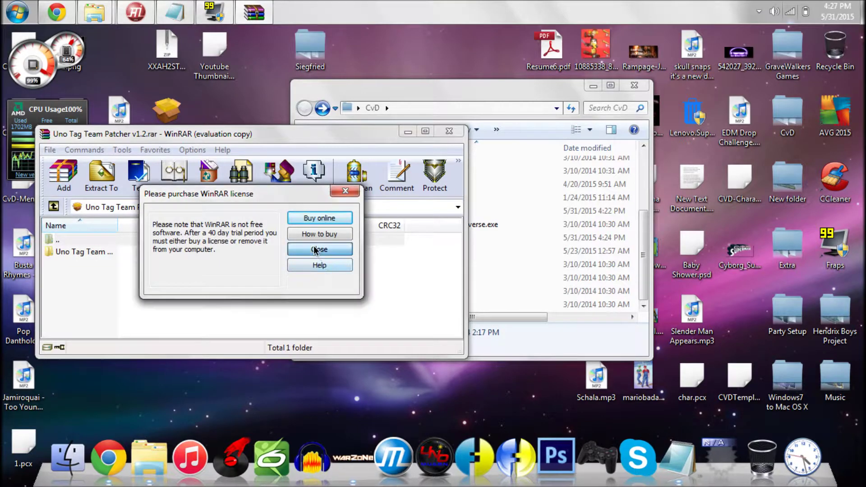
drag(160, 140, 400, 63)
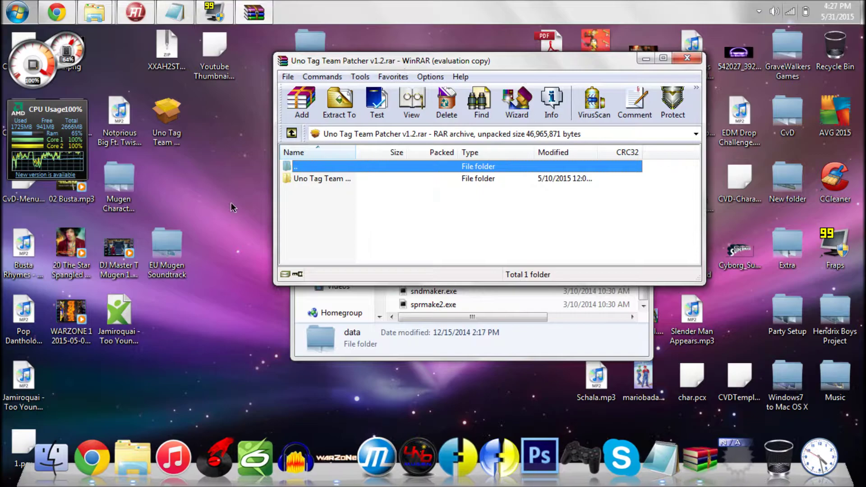
drag(321, 178, 164, 189)
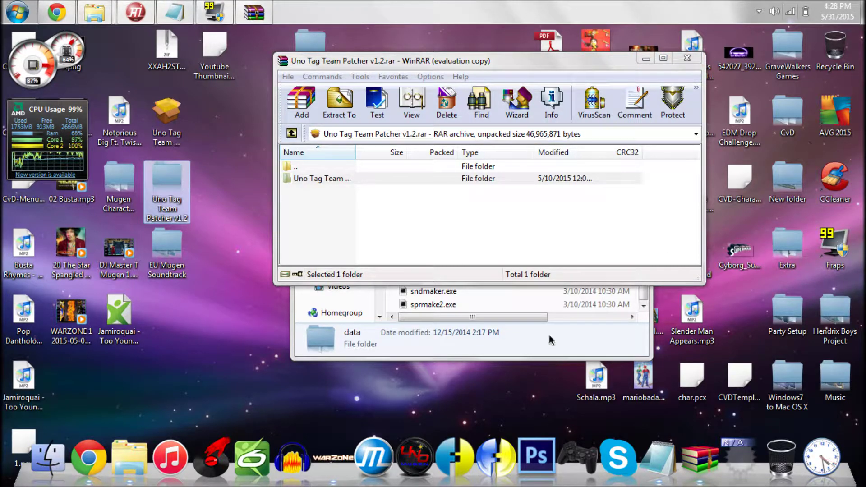
click(687, 58)
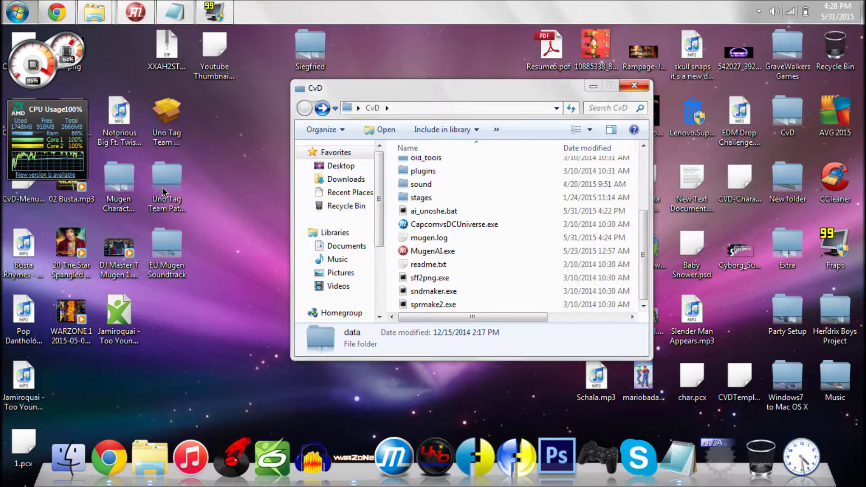
Step: Open the extracted Uno Tag Team Patcher v1.2 folder and launch setup.exe
double_click(163, 191)
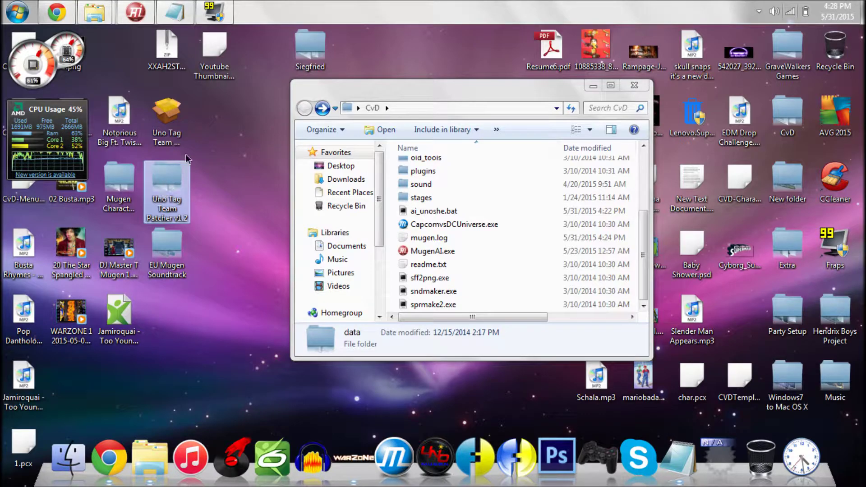
double_click(174, 178)
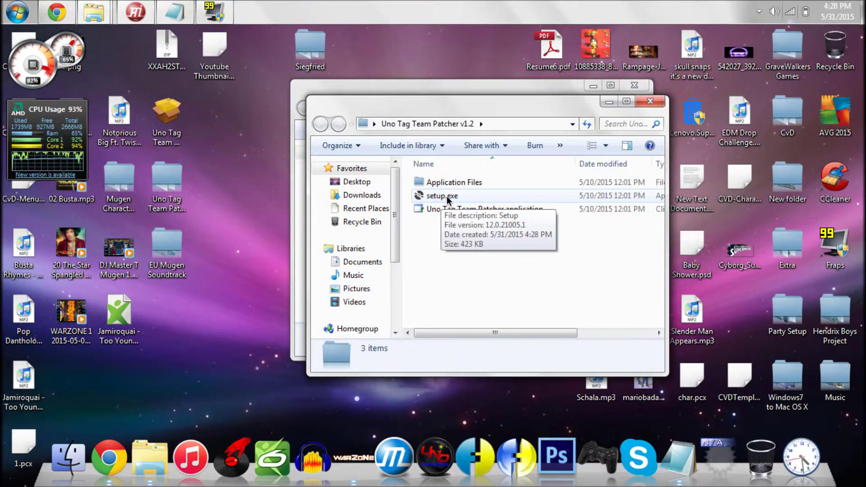
click(447, 196)
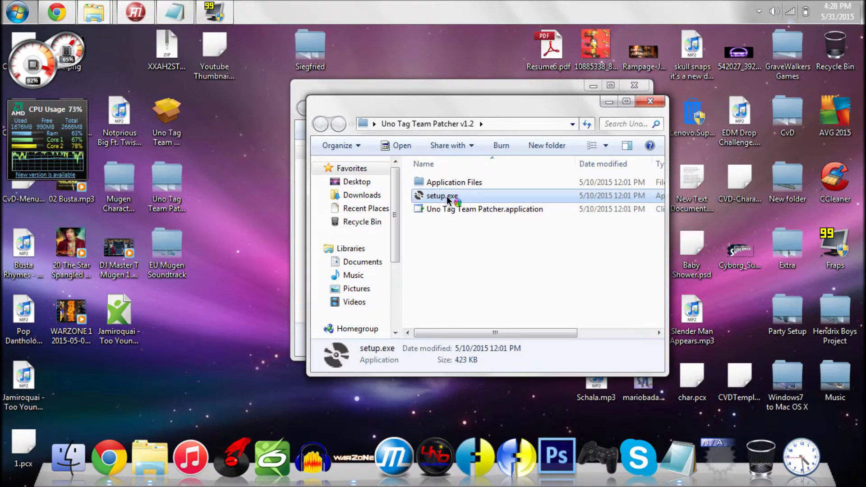
double_click(448, 198)
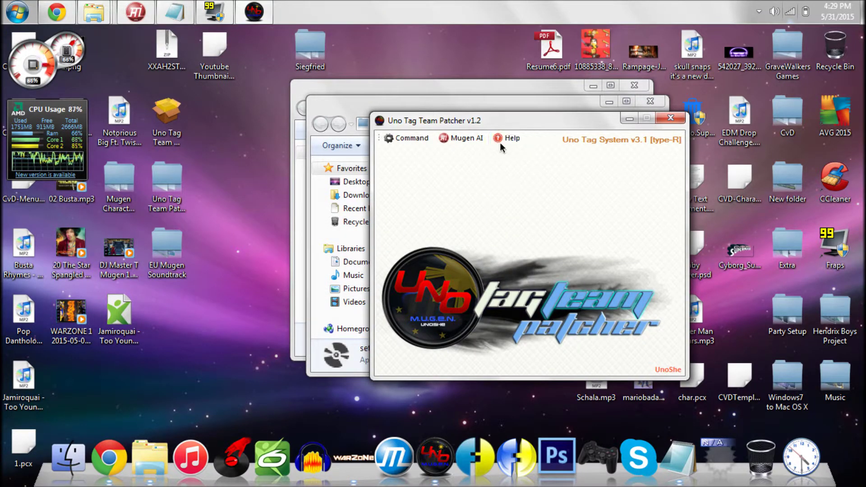
Step: Move the patcher window aside, minimize it, then restore it from the taskbar
drag(501, 123, 236, 94)
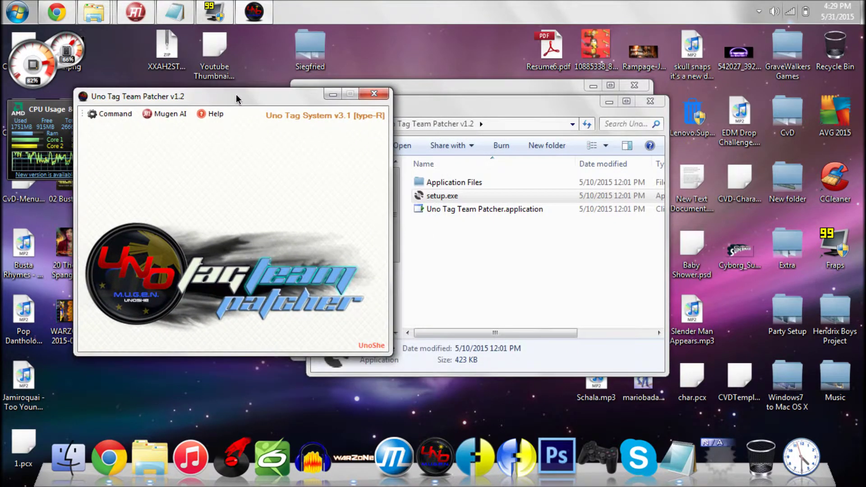
click(332, 96)
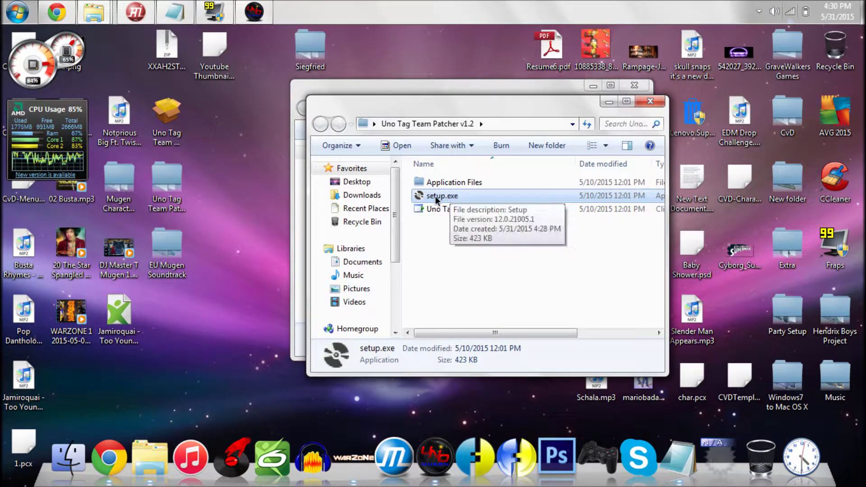
click(259, 16)
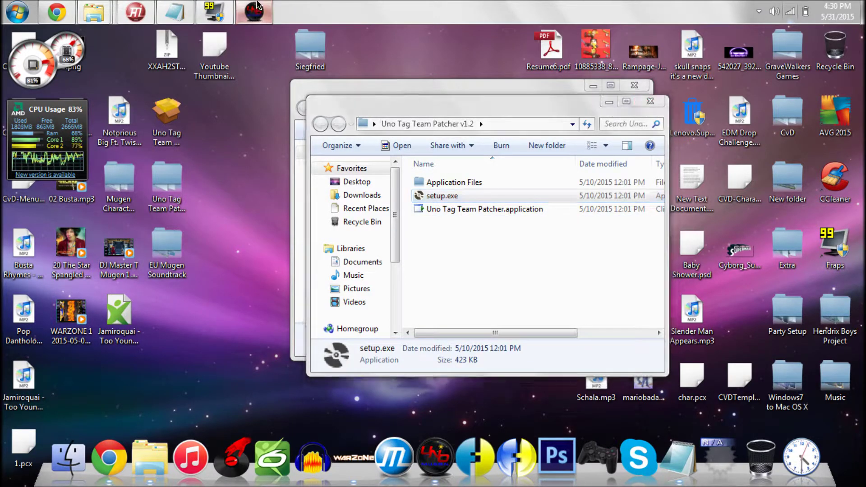
click(109, 114)
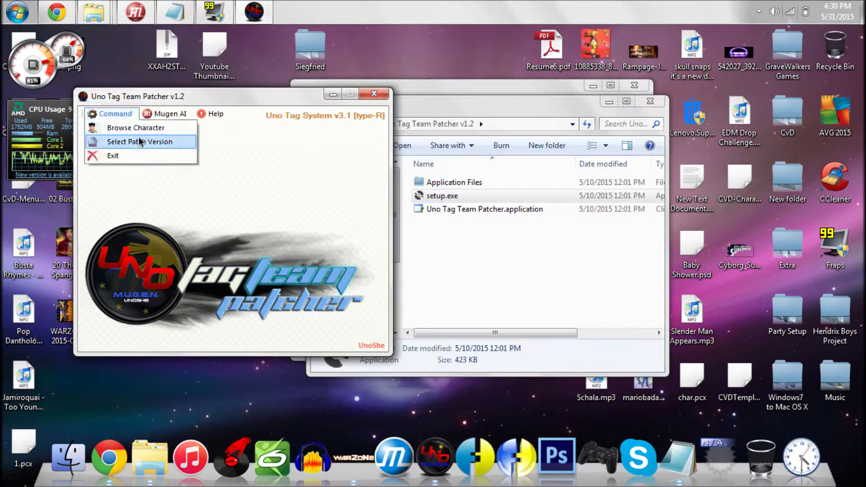
Step: In Select Patch Version, try Uno Tag System v3.1 [type-S], then confirm [type-R] with OK
click(140, 140)
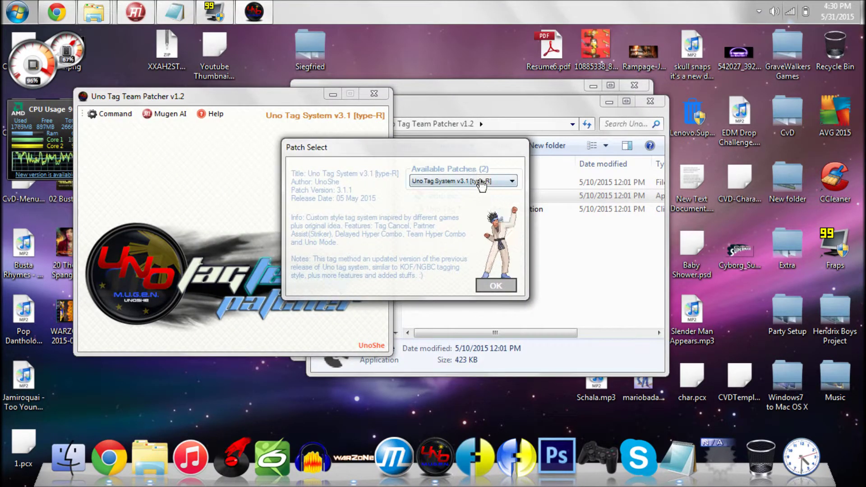
click(478, 182)
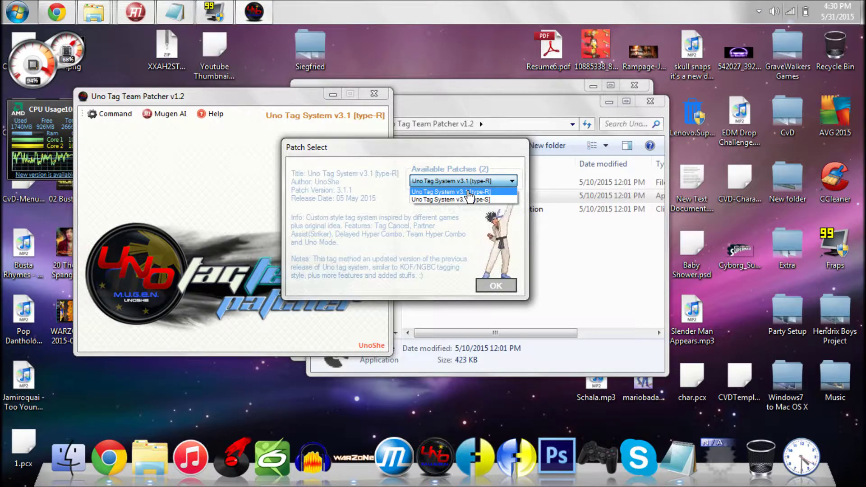
click(468, 191)
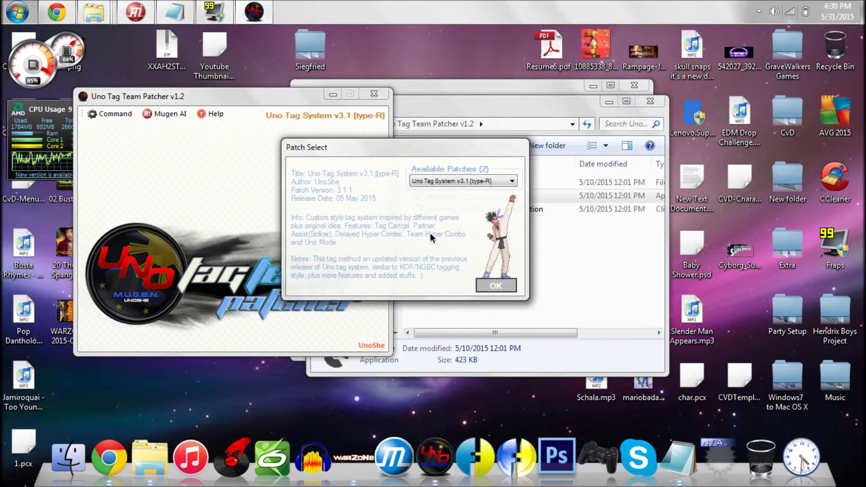
click(466, 182)
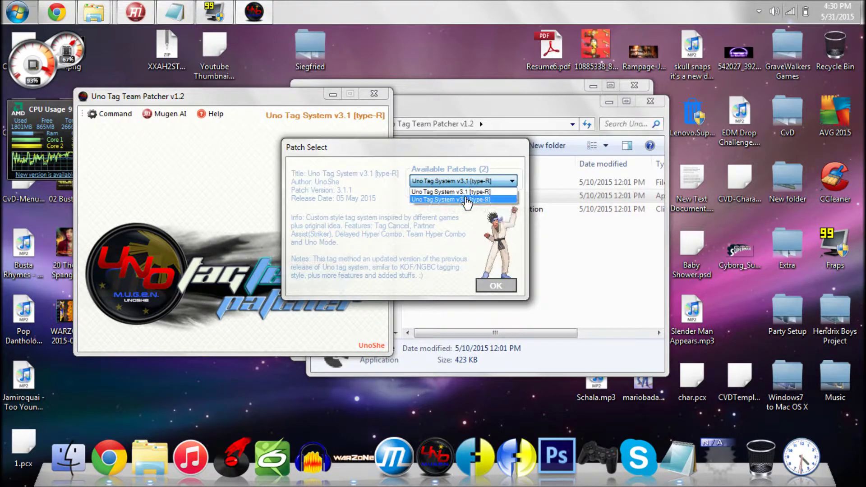
click(466, 200)
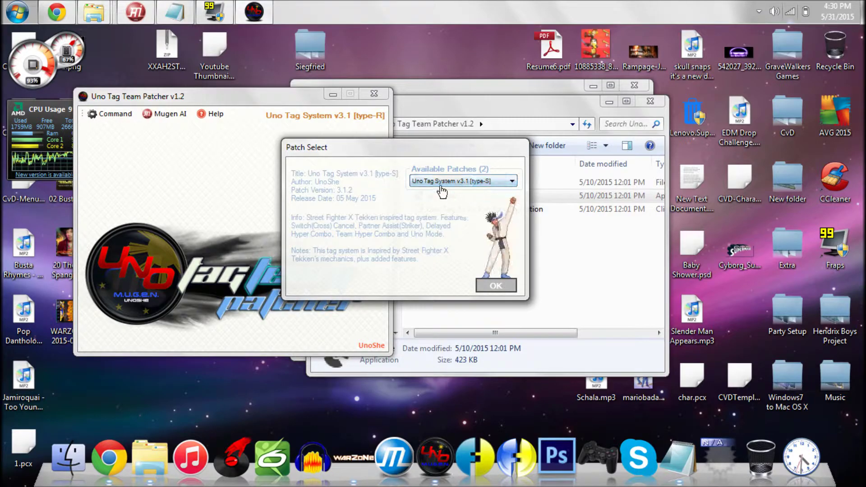
click(472, 182)
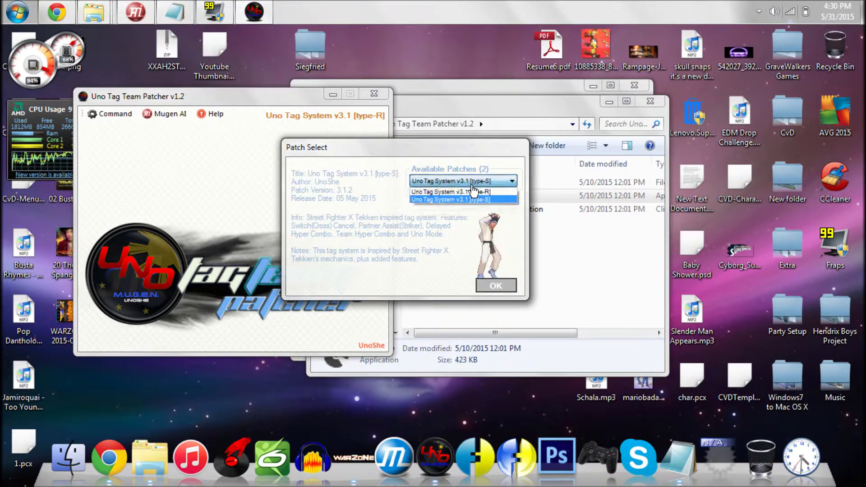
click(472, 192)
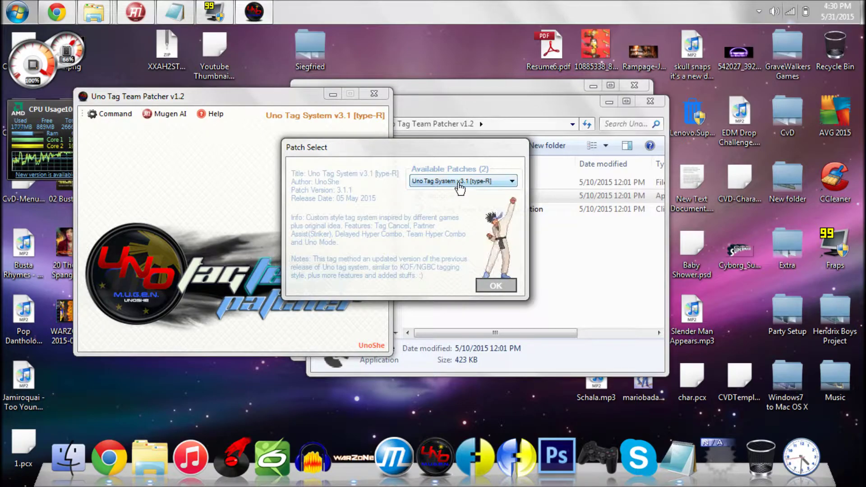
click(496, 287)
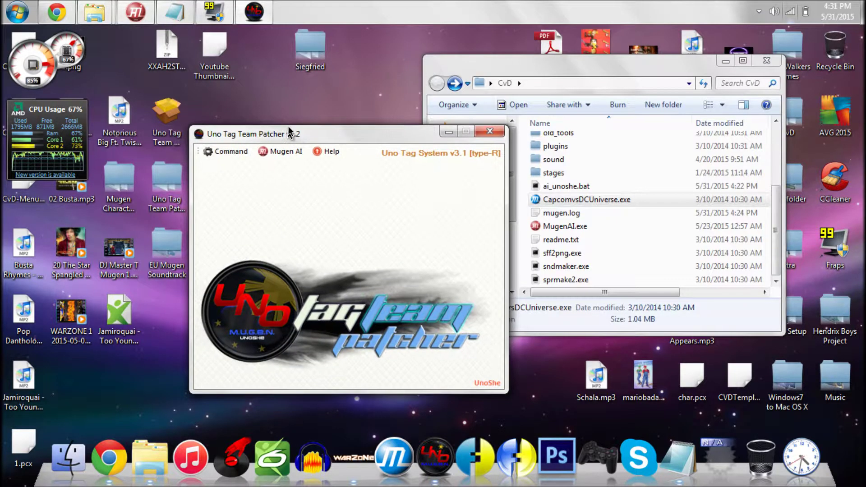
drag(286, 136, 242, 95)
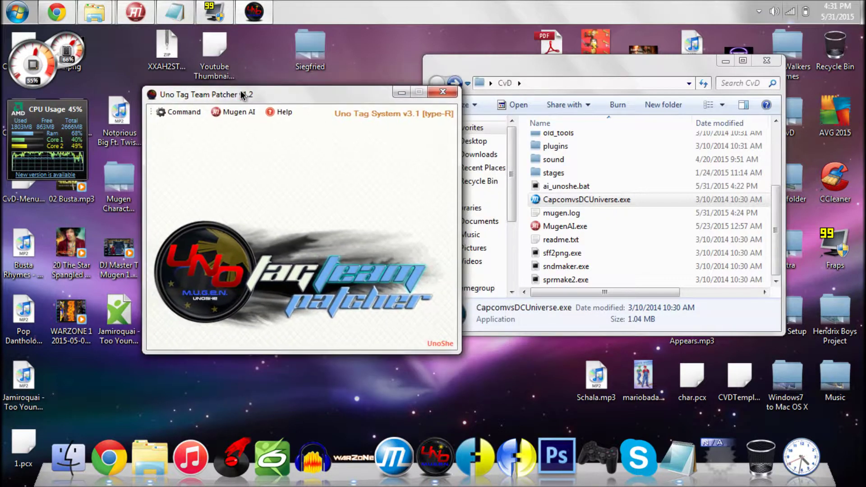
click(226, 110)
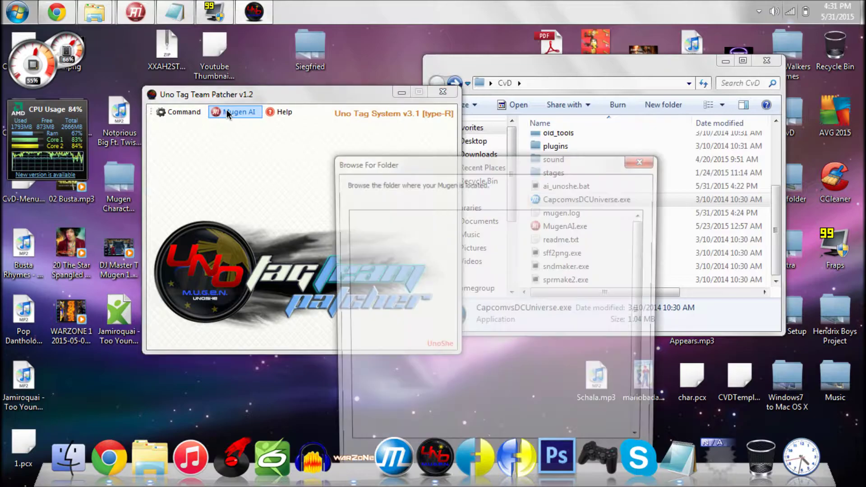
drag(454, 159, 483, 76)
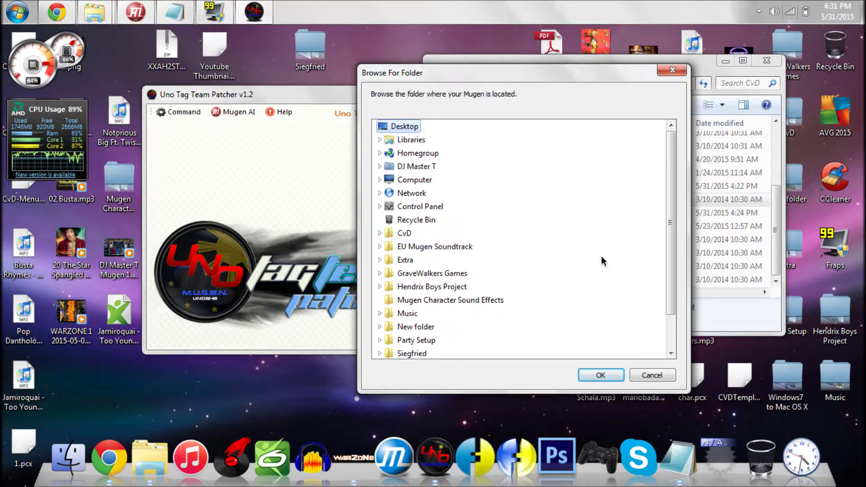
mouse_move(666, 212)
mouse_down()
mouse_move(673, 258)
mouse_move(672, 208)
mouse_up()
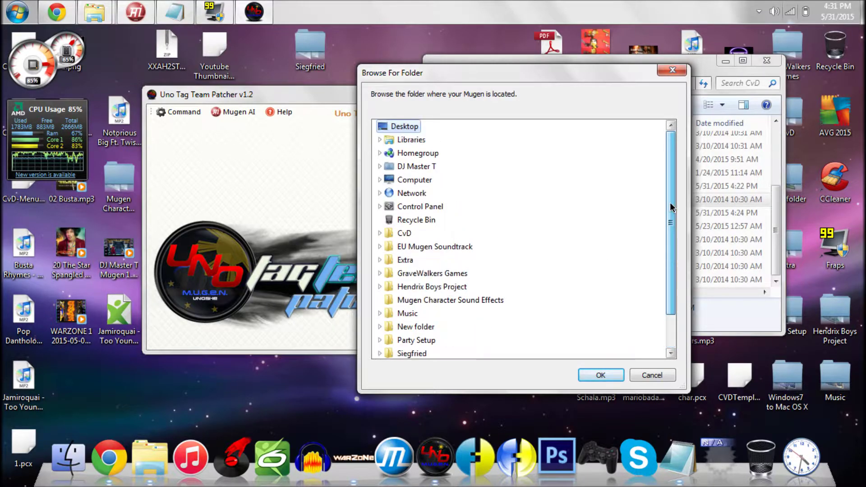
click(380, 233)
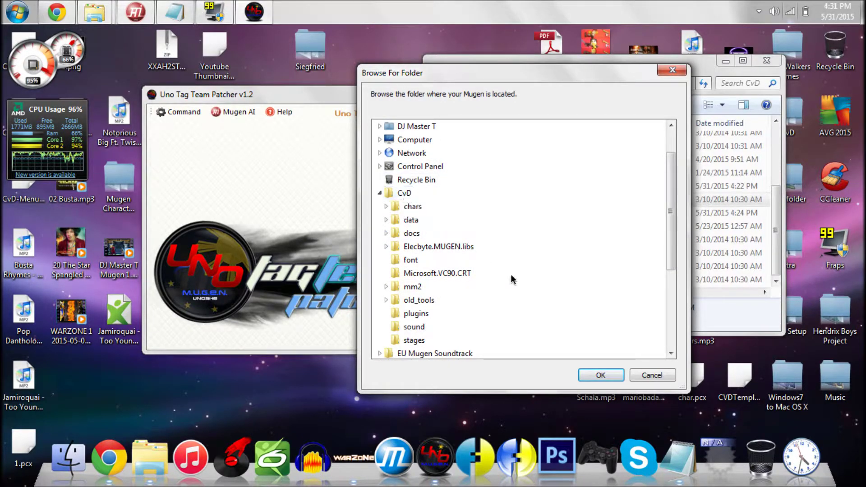
click(400, 195)
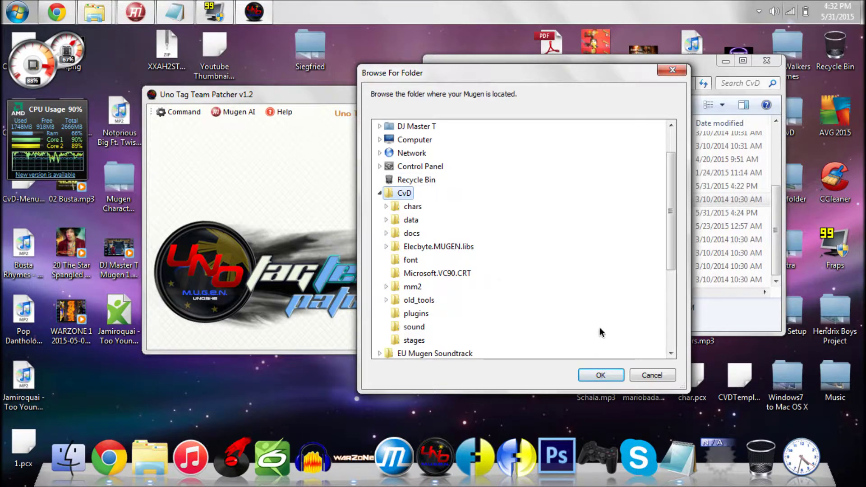
click(650, 376)
Step: Bring the CvD folder window forward and select MugenAI.exe to show its details
click(557, 62)
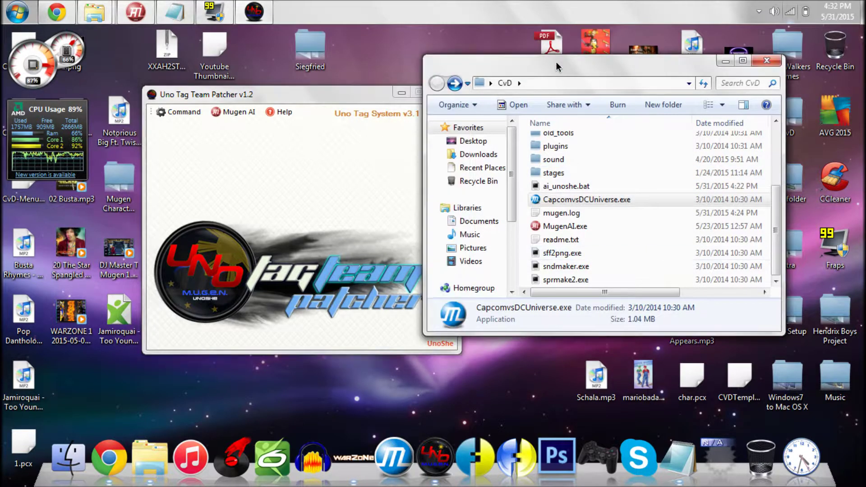
click(559, 227)
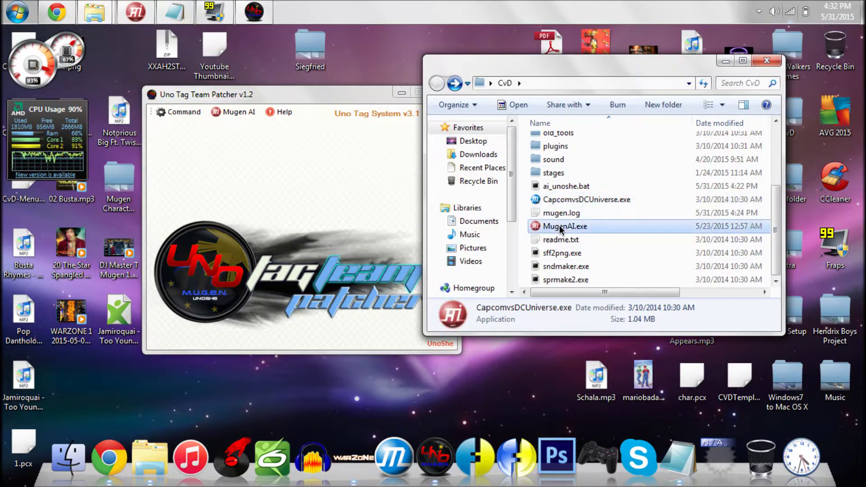